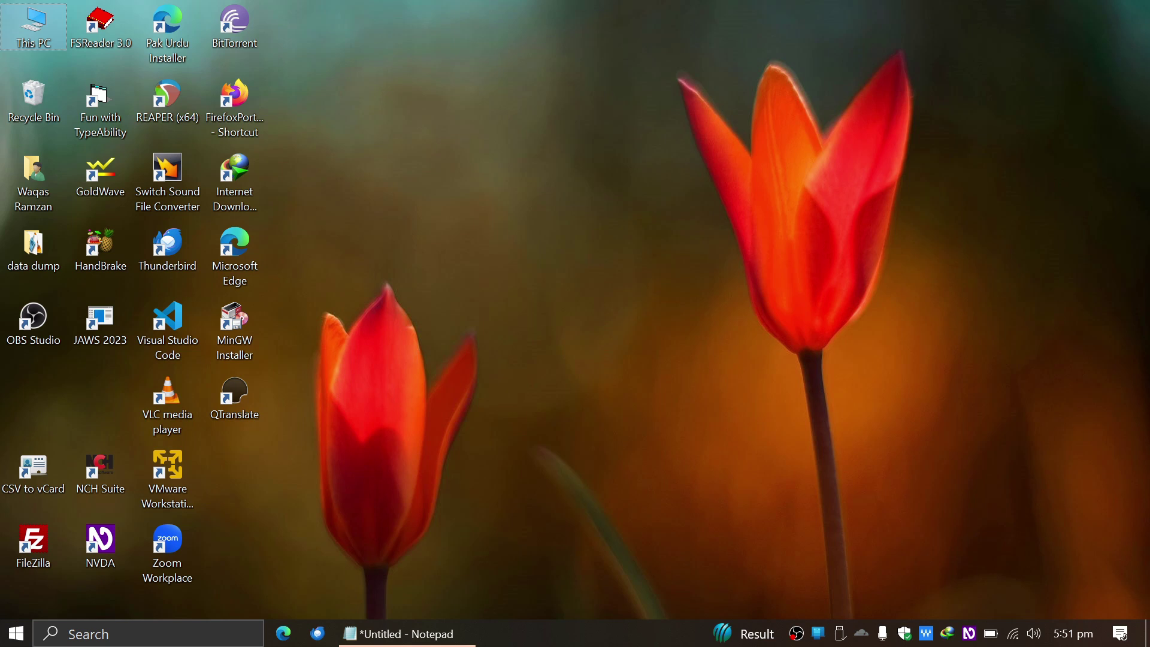
- Switch to Microsoft Edge and load the website rehnumaawaz.com
{"action": "key", "text": "super+1"}
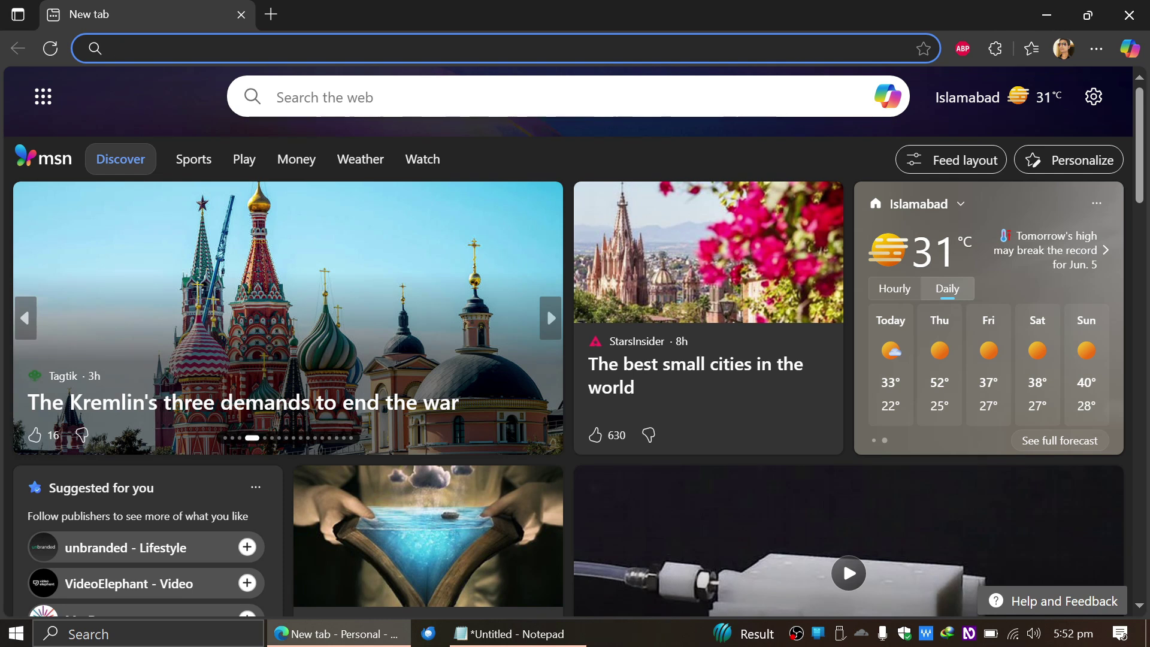
{"action": "type", "text": "rehnumaawaz.com"}
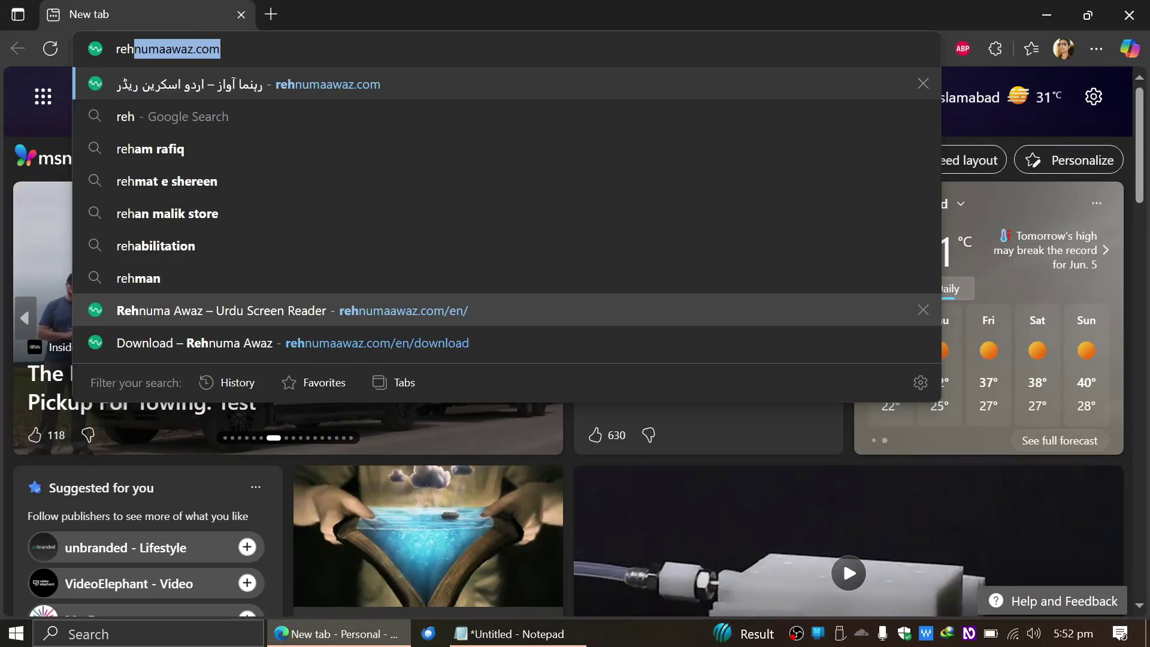
{"action": "key", "text": "Home"}
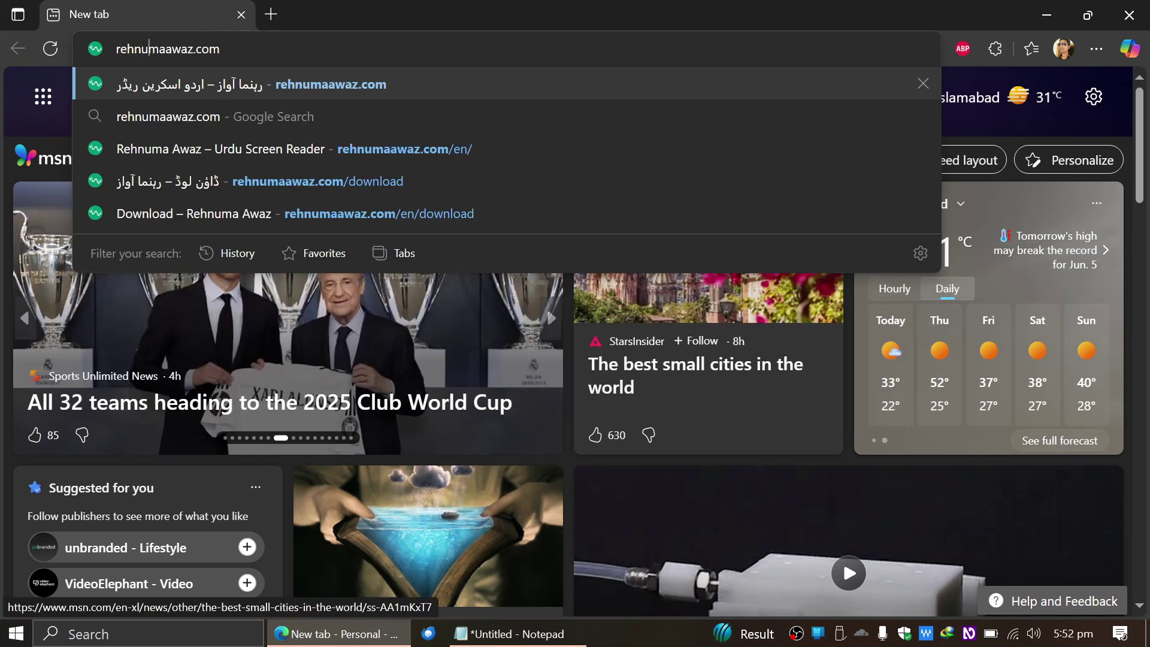
{"action": "left_click", "coordinate": [168, 48]}
{"action": "key", "text": "Right"}
{"action": "key", "text": "Right"}
{"action": "key", "text": "Right"}
{"action": "key", "text": "Right"}
{"action": "key", "text": "Right"}
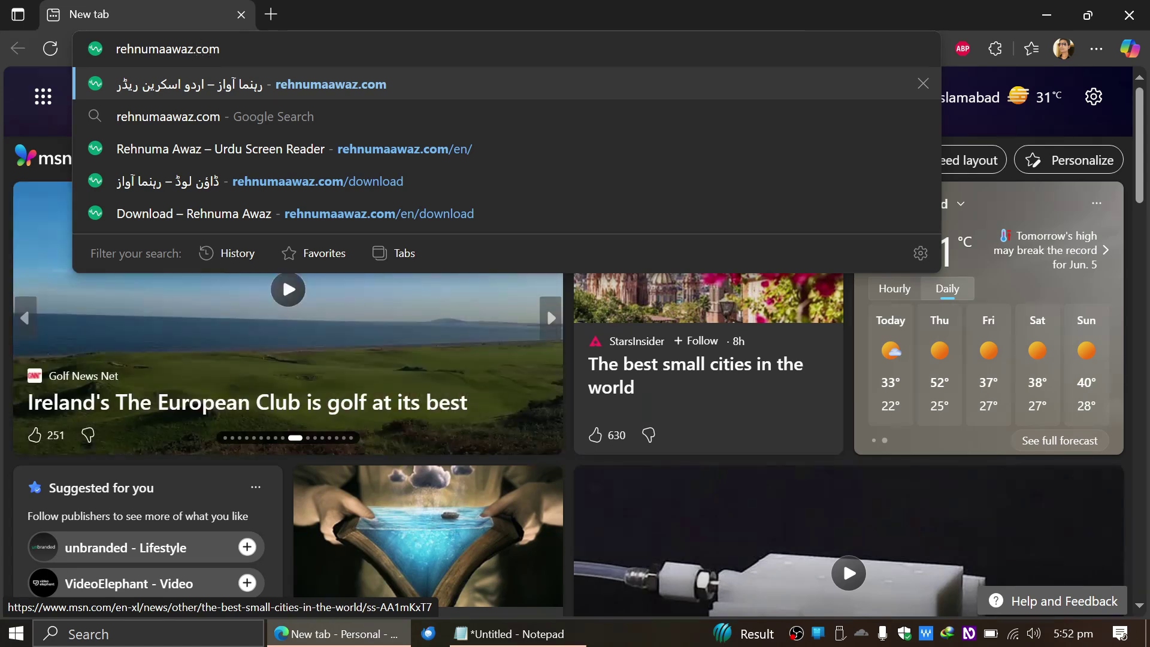
{"action": "key", "text": "Return"}
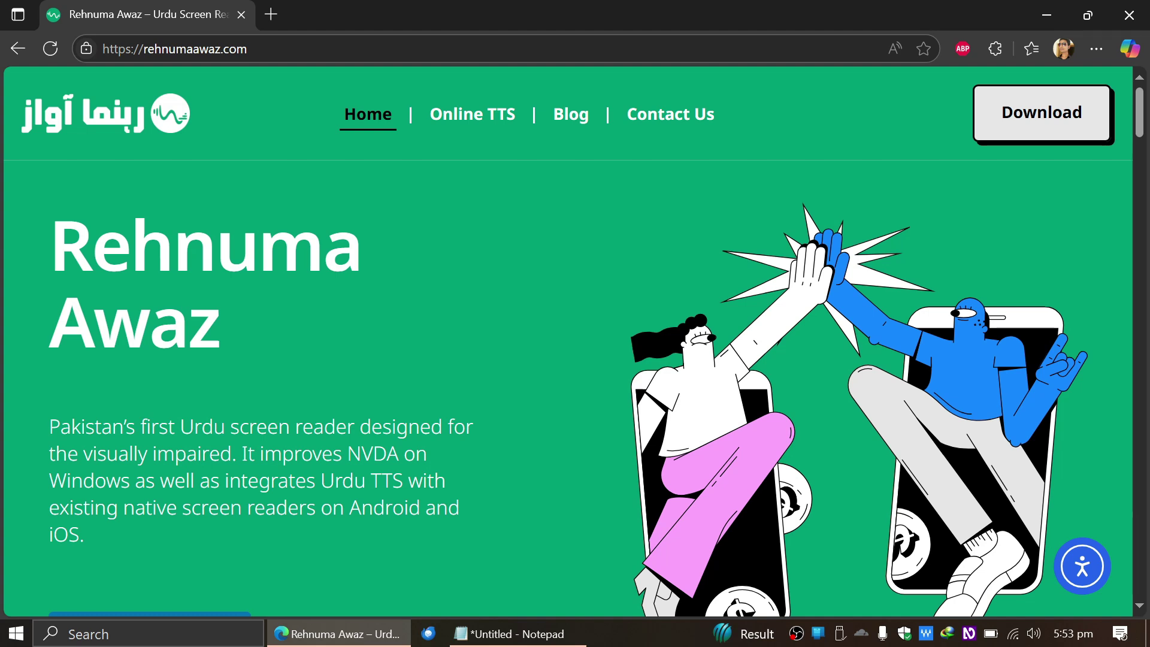
- Go to the site's Download page and download the NVDA add-on rehnuma-nvda-addon.nvda-addon
{"action": "key", "text": "Tab"}
{"action": "key", "text": "Return"}
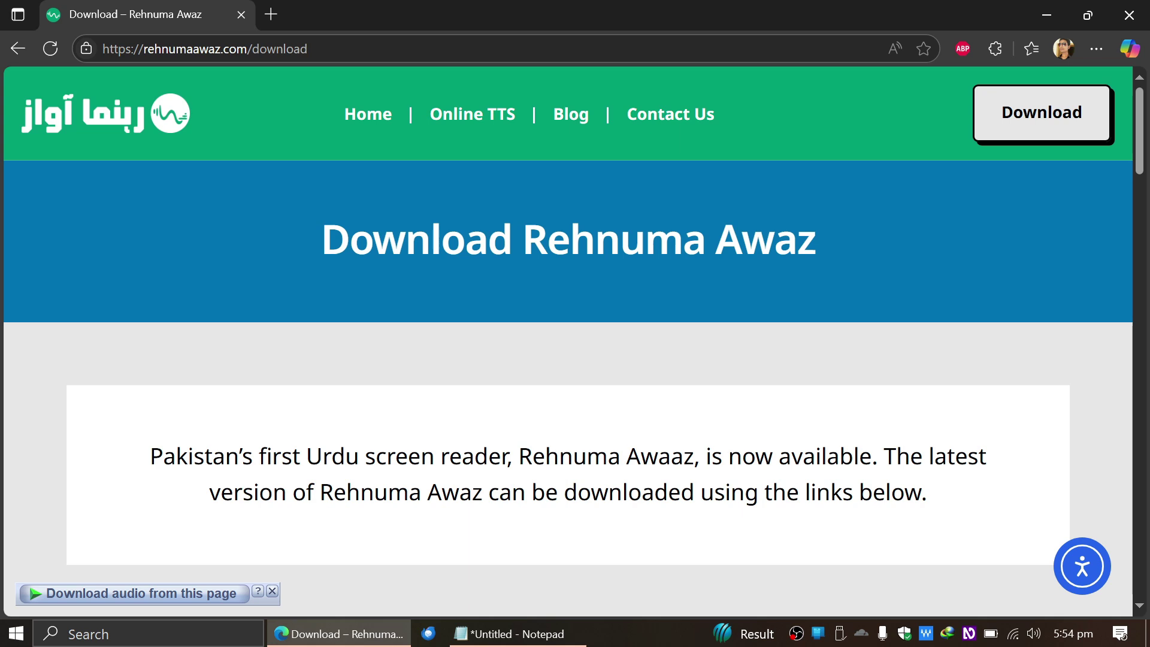
{"action": "key", "text": "Tab"}
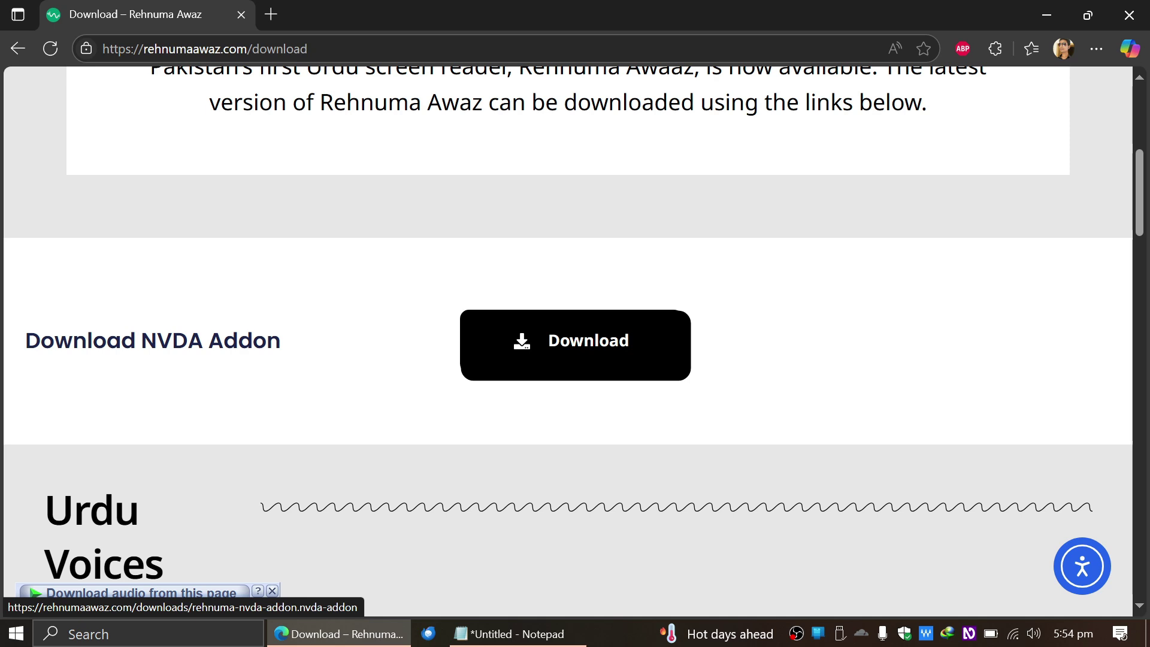
{"action": "left_click", "coordinate": [576, 345]}
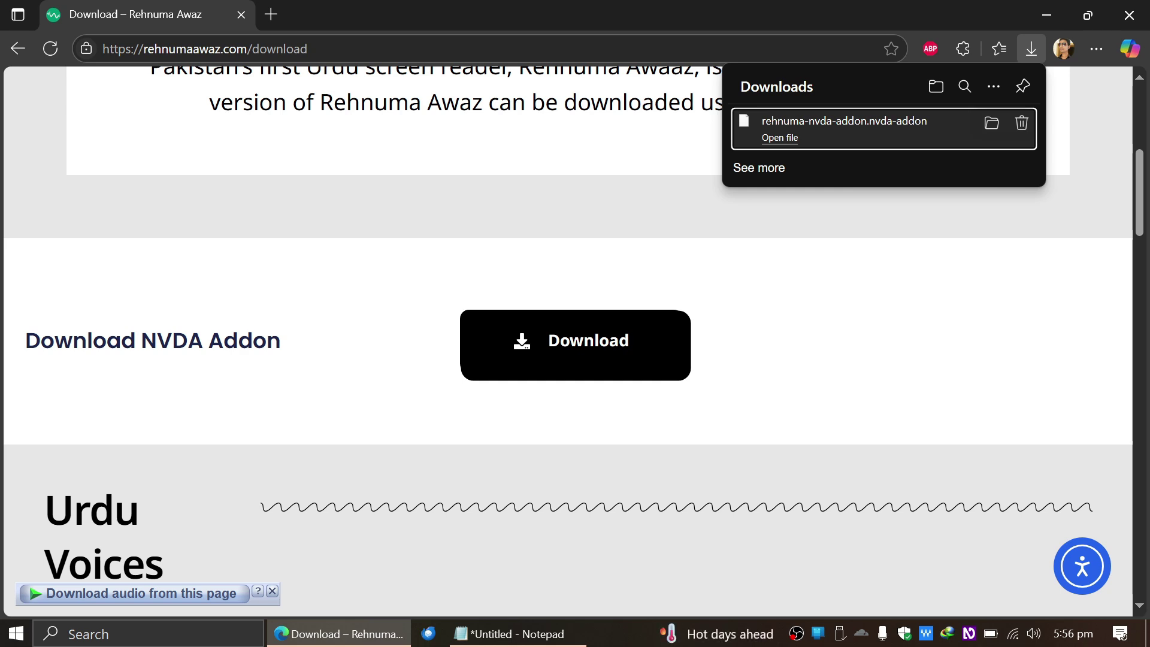
- Install the downloaded Rehnuma Voices add-on in NVDA, restart NVDA to apply it, and close the browser
{"action": "key", "text": "shift+F10"}
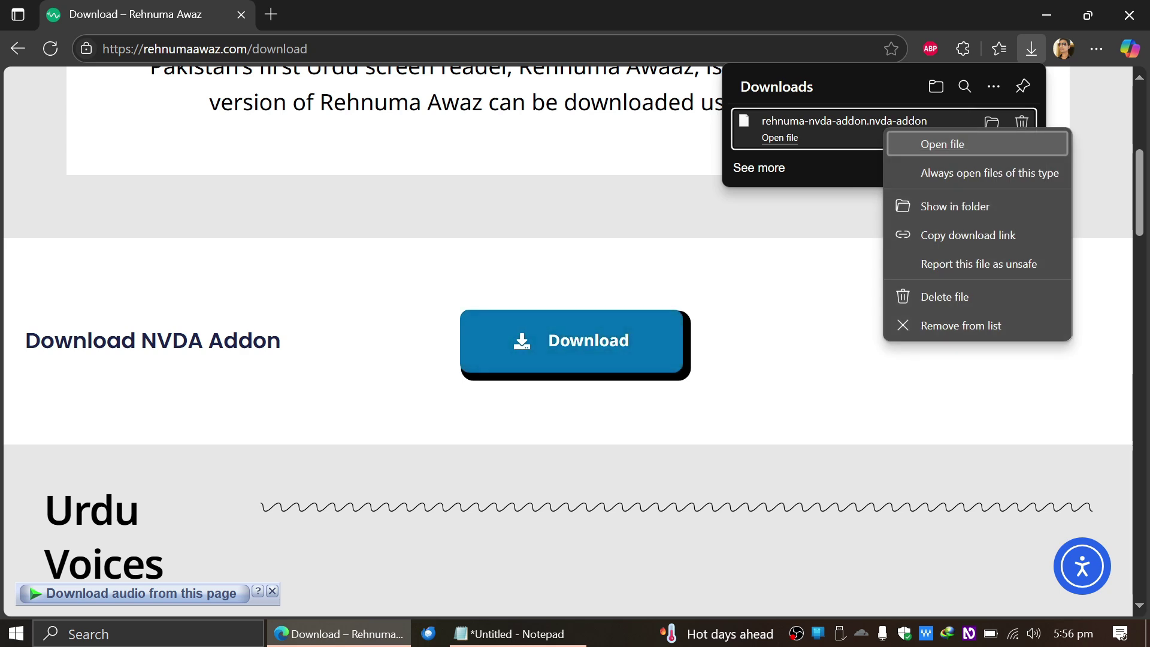
{"action": "key", "text": "Return"}
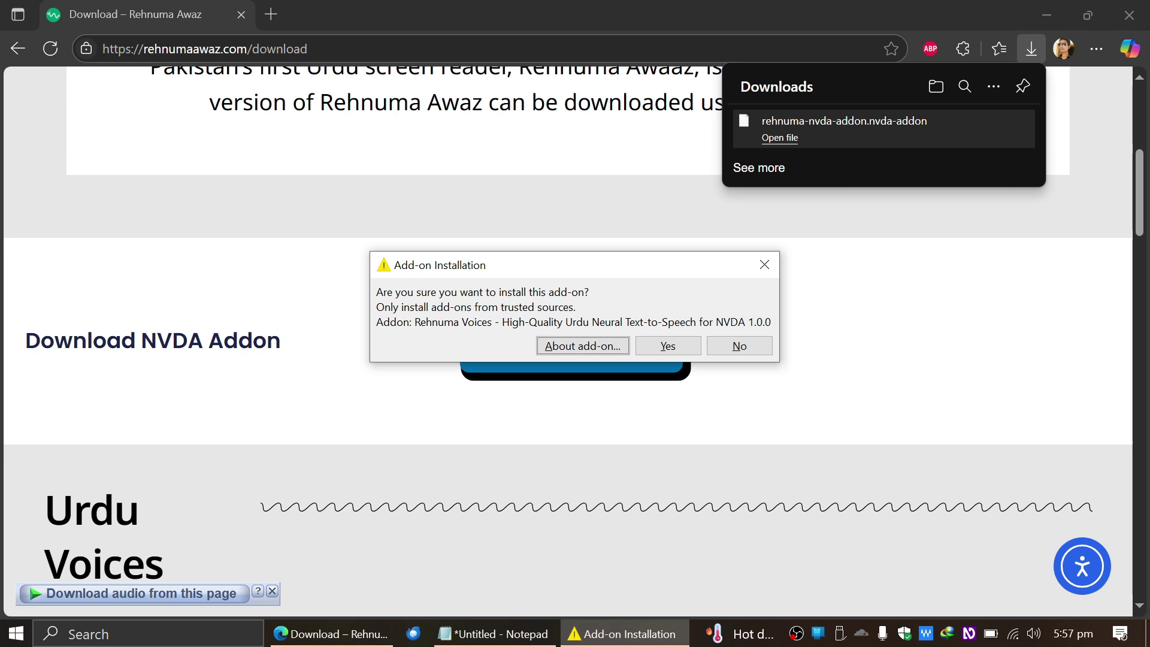
{"action": "key", "text": "Tab"}
{"action": "key", "text": "Return"}
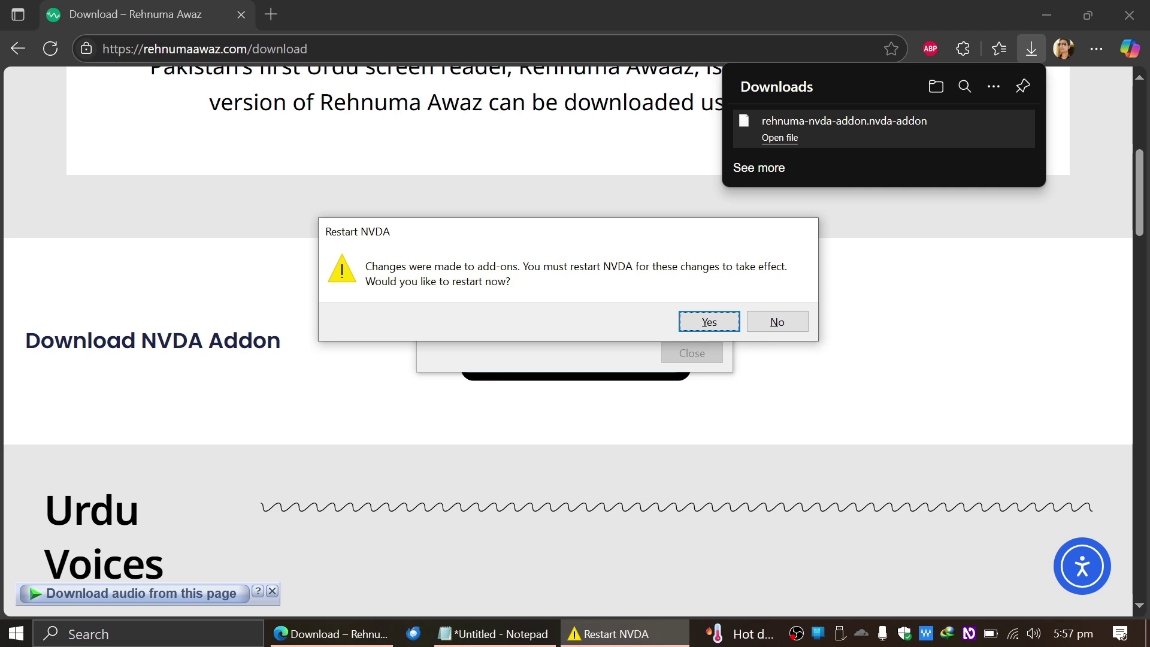
{"action": "key", "text": "Return"}
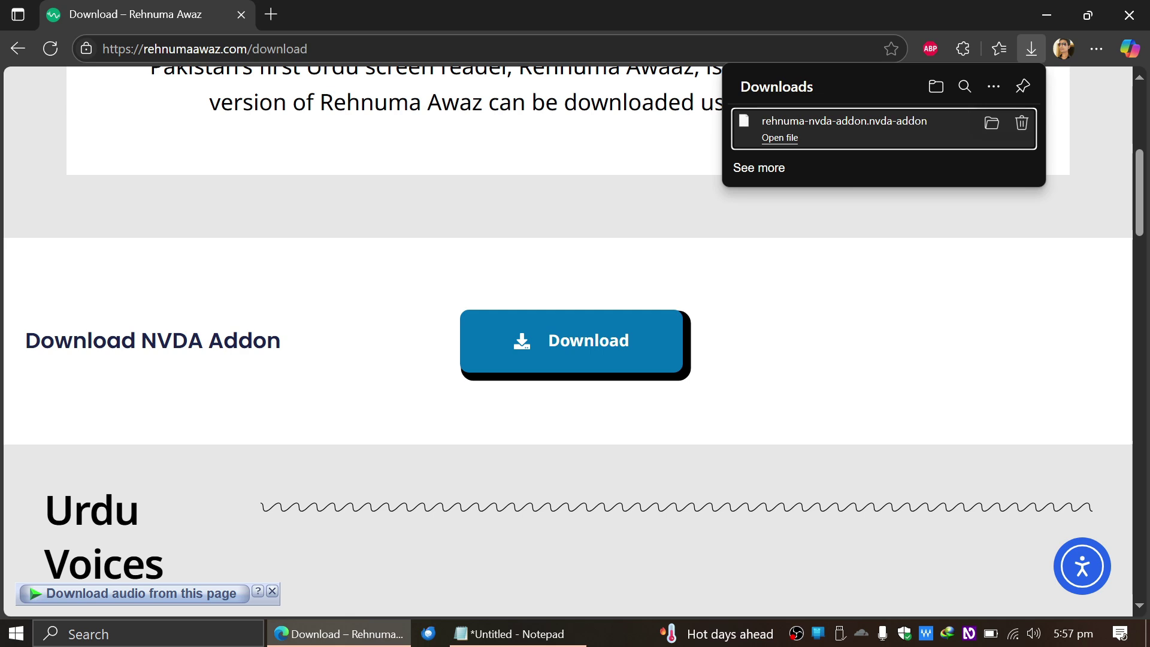
{"action": "key", "text": "alt+F4"}
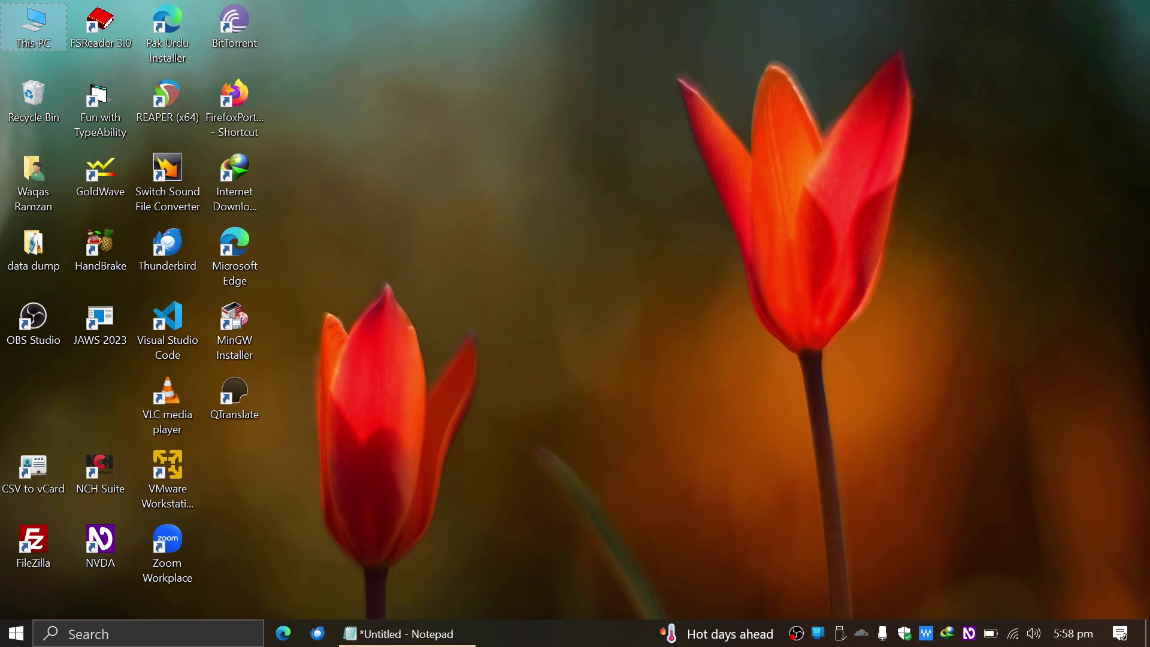
- Change the NVDA synthesizer to Rehnuma Voices and test it by reading the Urdu text in Notepad
{"action": "key", "text": "ctrl+Insert+s"}
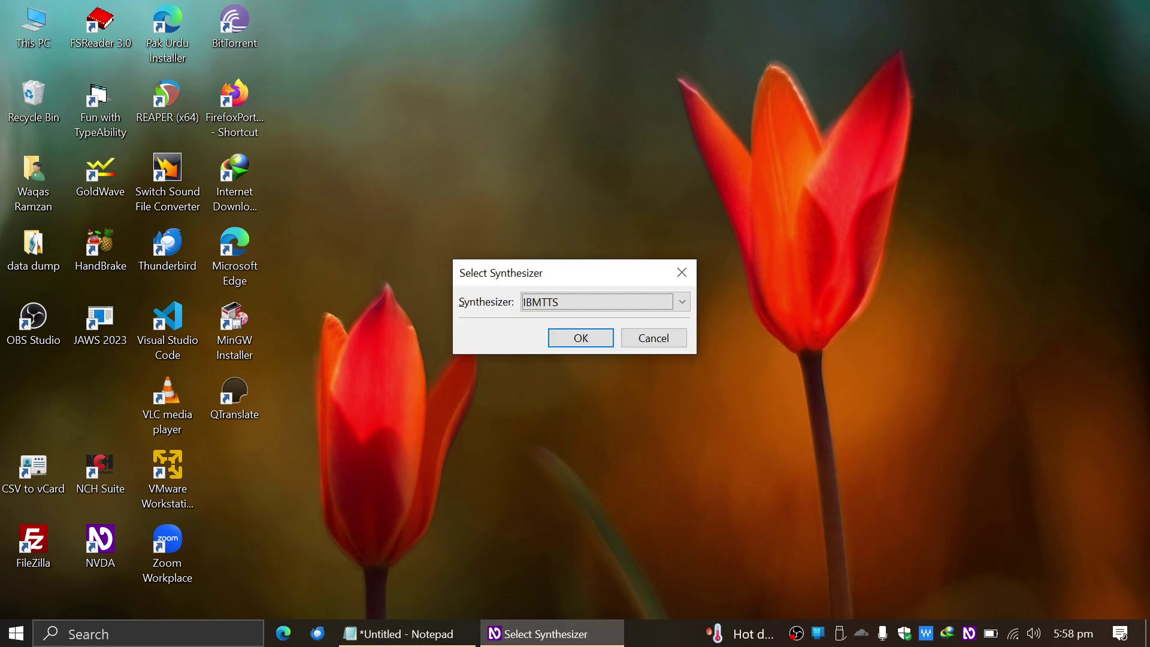
{"action": "key", "text": "Down"}
{"action": "key", "text": "Down"}
{"action": "key", "text": "Down"}
{"action": "key", "text": "Return"}
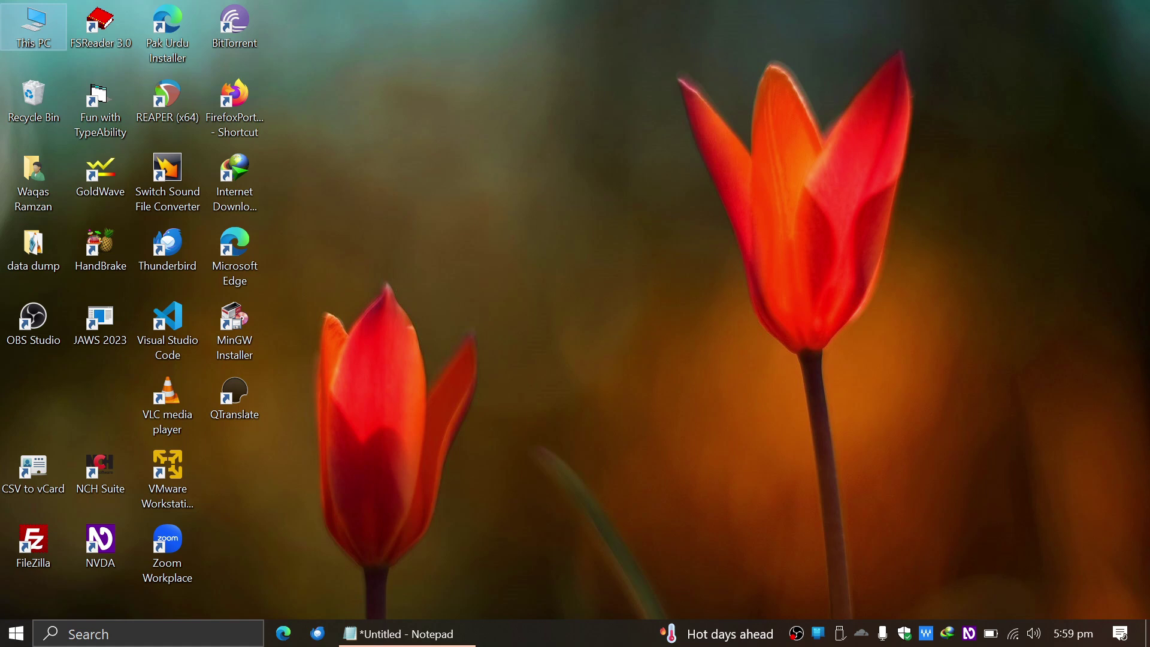
{"action": "key", "text": "alt+Tab"}
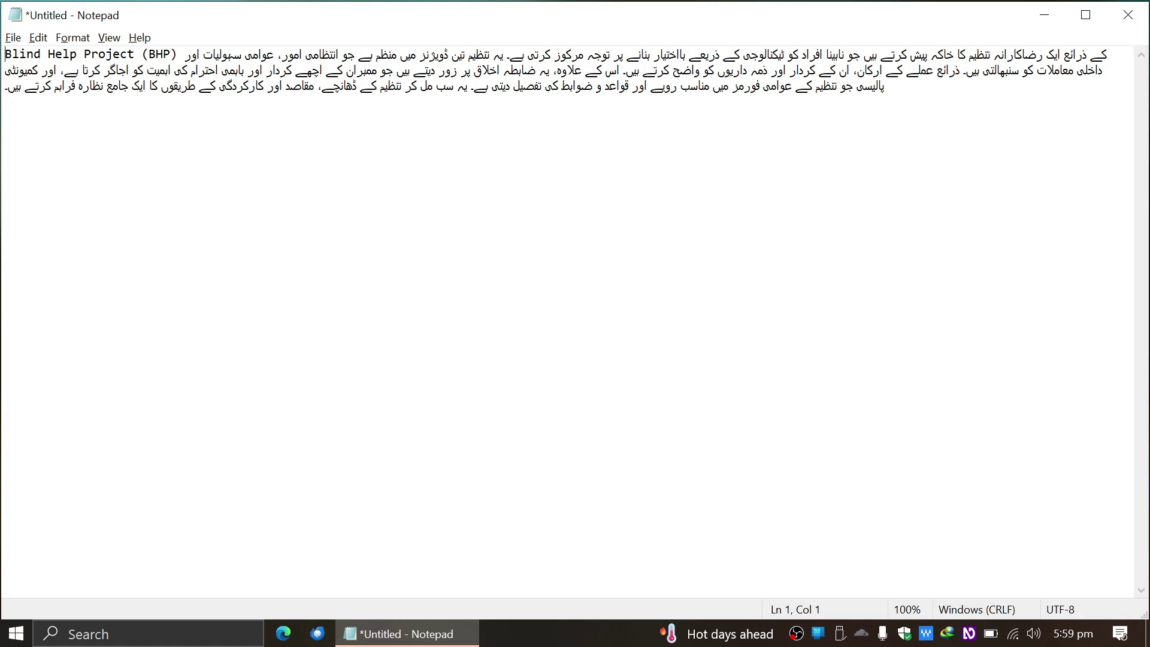
{"action": "key", "text": "Down"}
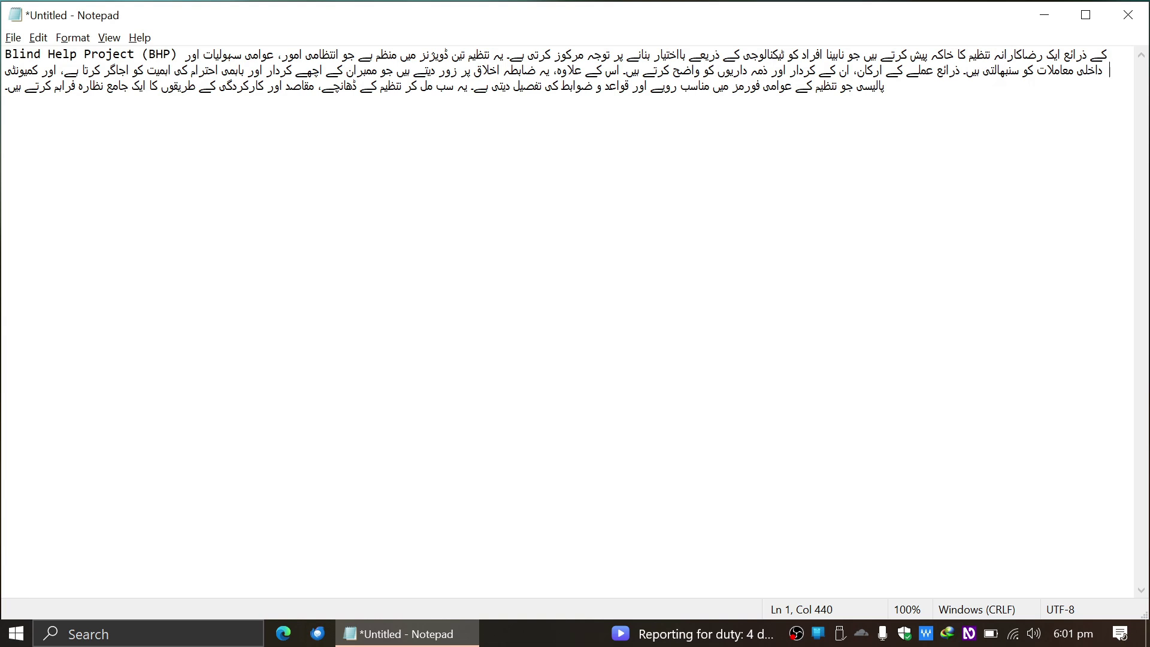
- Bring up the Rehnuma voice manager from NVDA and review the installed voices
{"action": "key", "text": "Insert+n"}
{"action": "key", "text": "Down"}
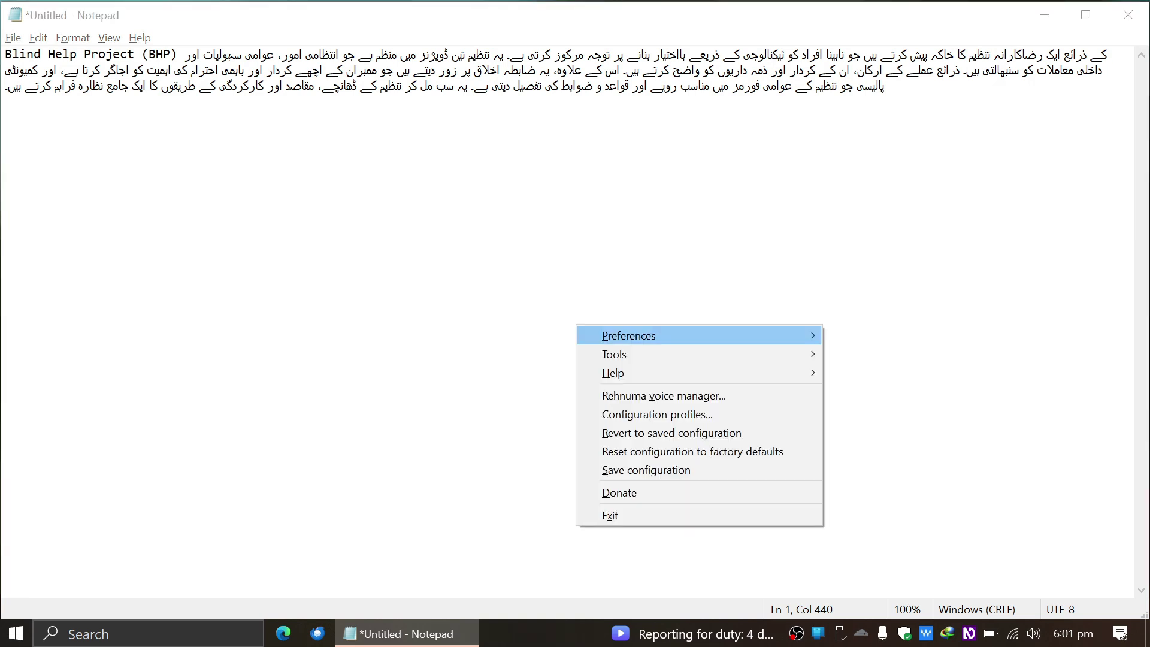
{"action": "key", "text": "Down"}
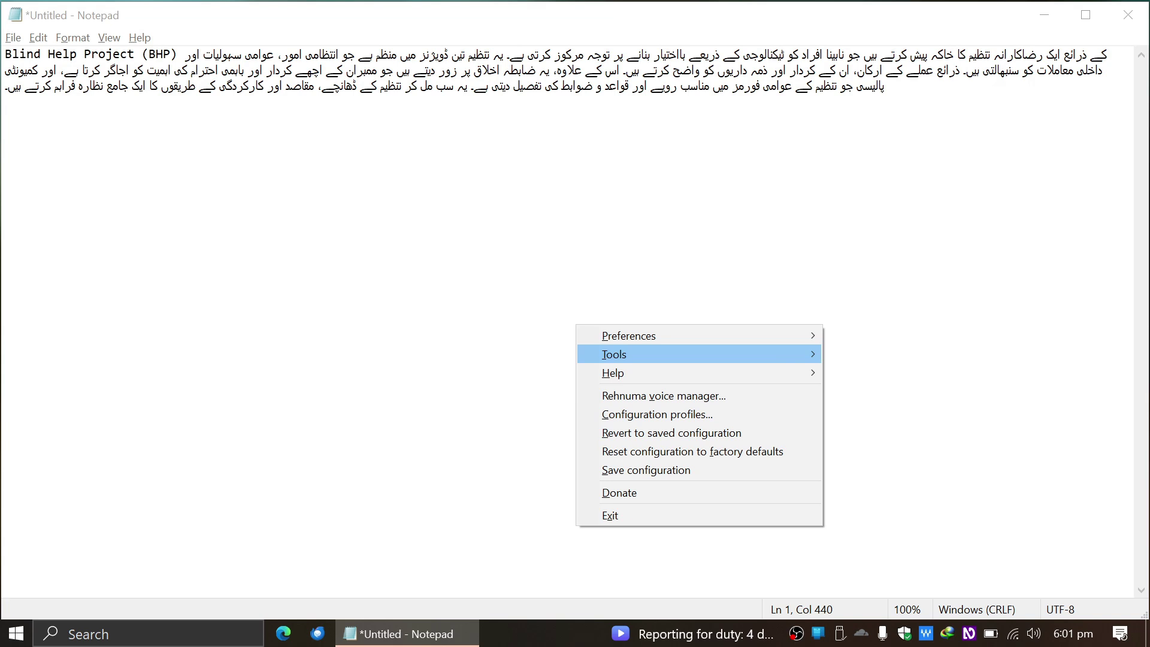
{"action": "key", "text": "Down"}
{"action": "key", "text": "Down"}
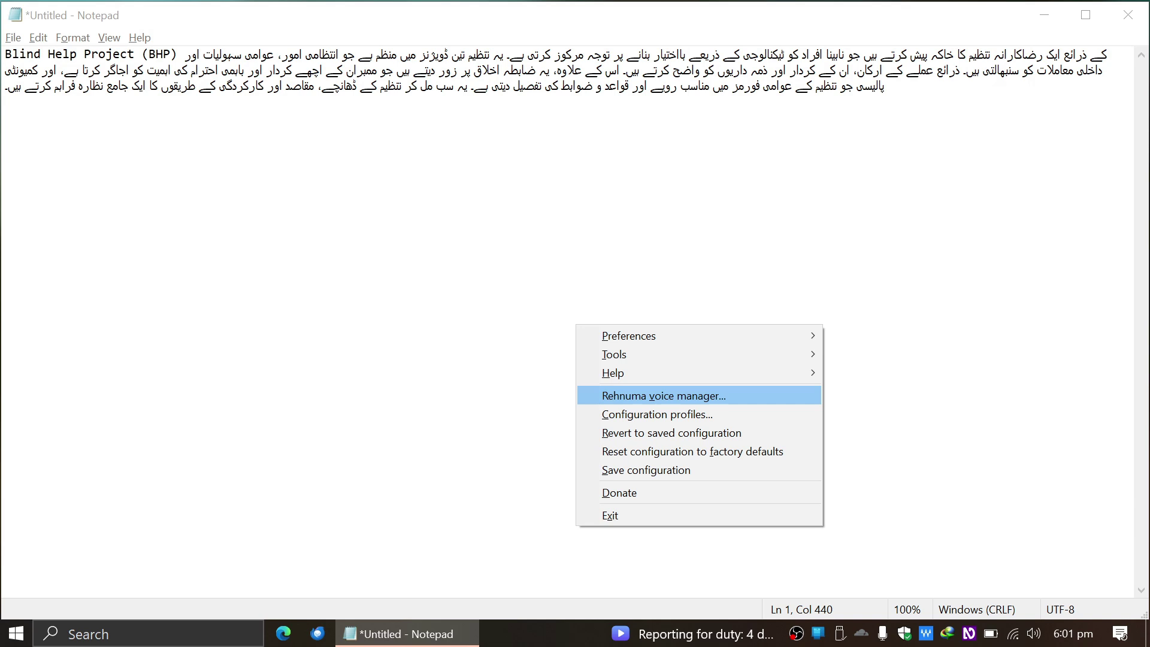
{"action": "key", "text": "Return"}
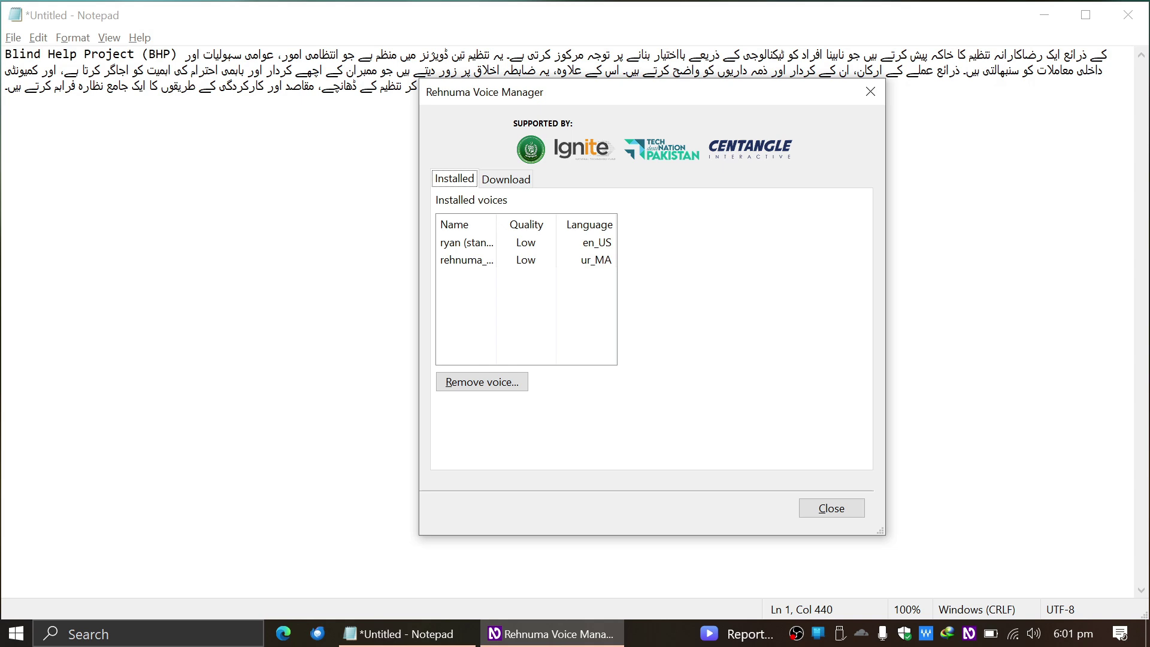
{"action": "key", "text": "Tab"}
{"action": "key", "text": "Down"}
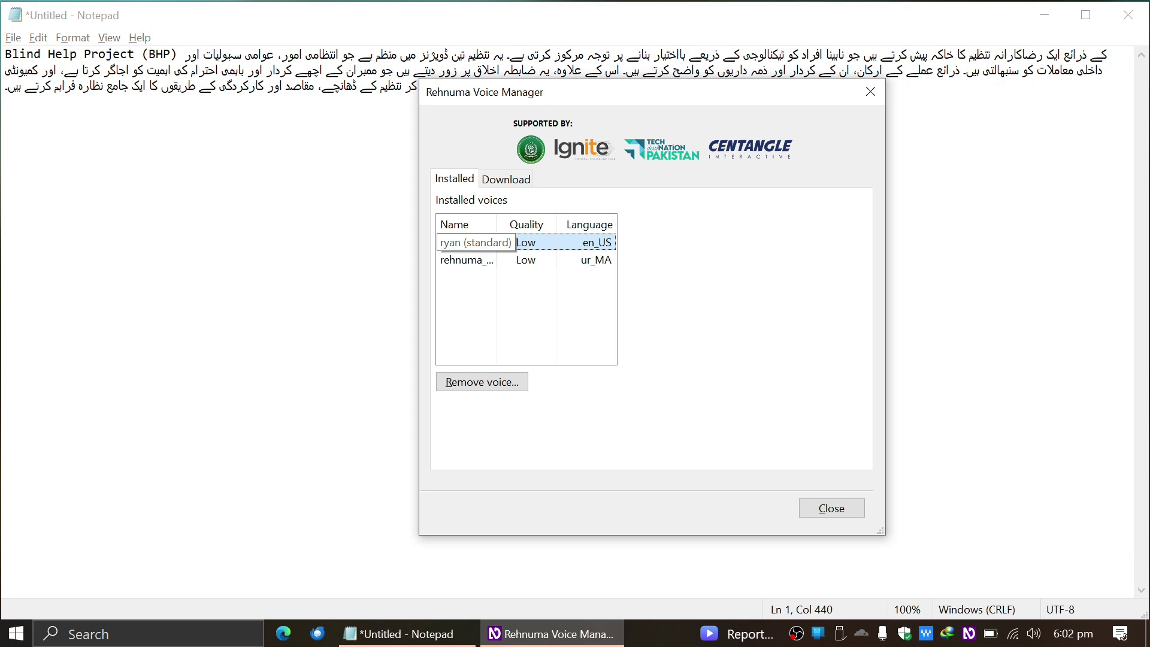
{"action": "key", "text": "Down"}
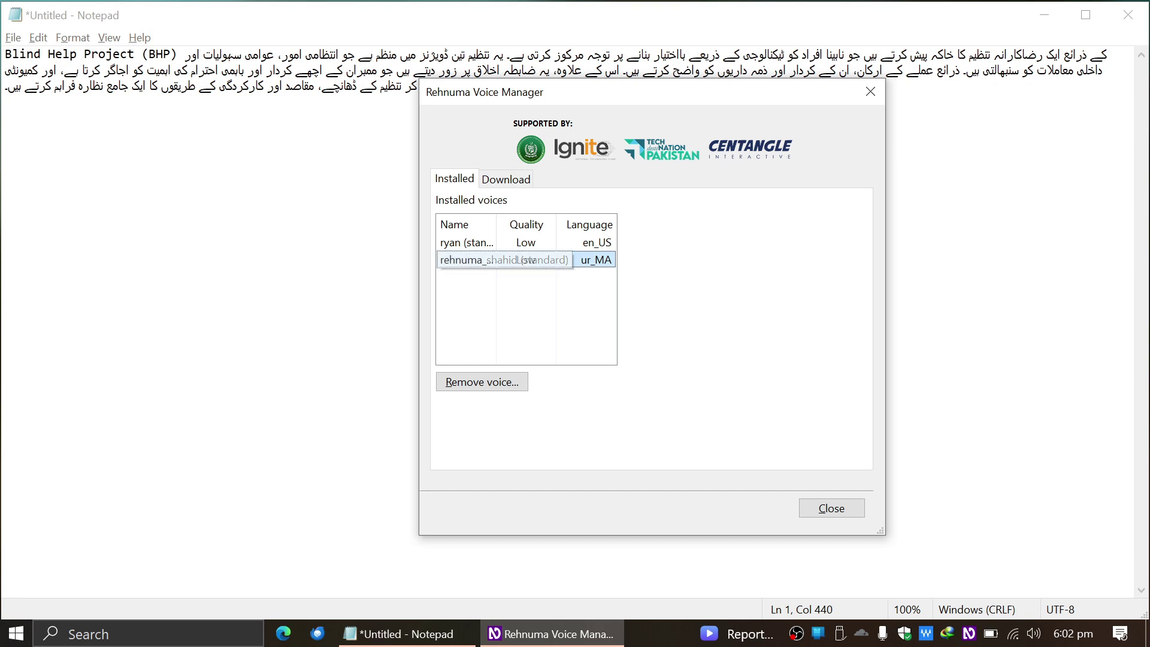
- Set the language of the downloadable voices to Urdu and look through the available voices
{"action": "key", "text": "ctrl+Tab"}
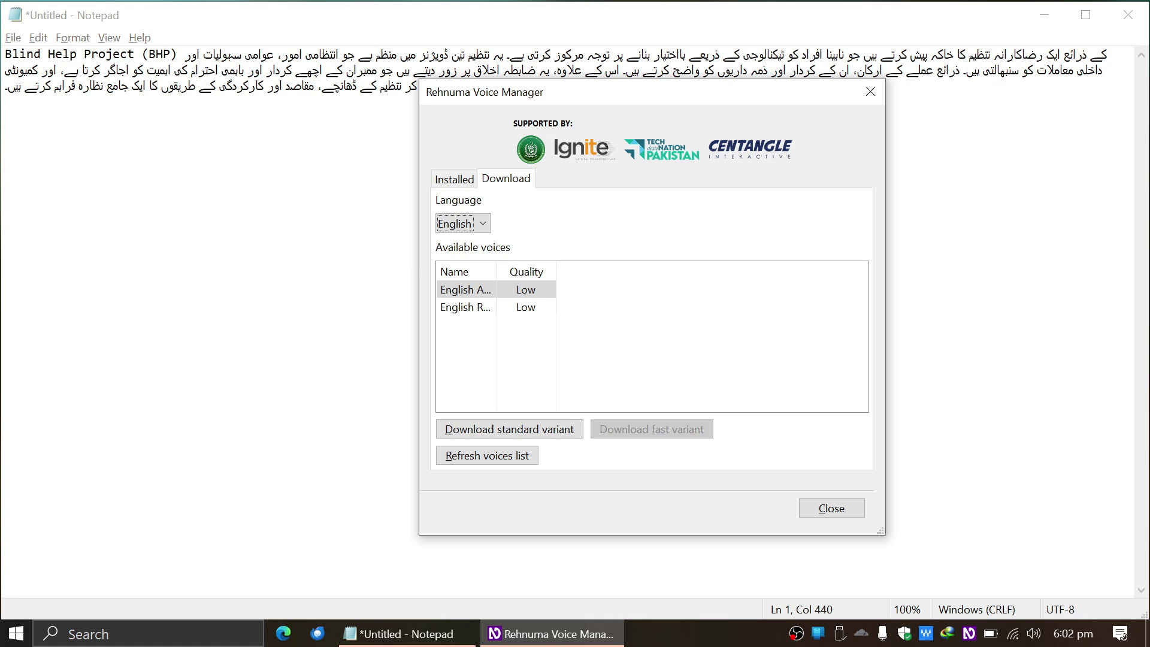
{"action": "key", "text": "Down"}
{"action": "key", "text": "Tab"}
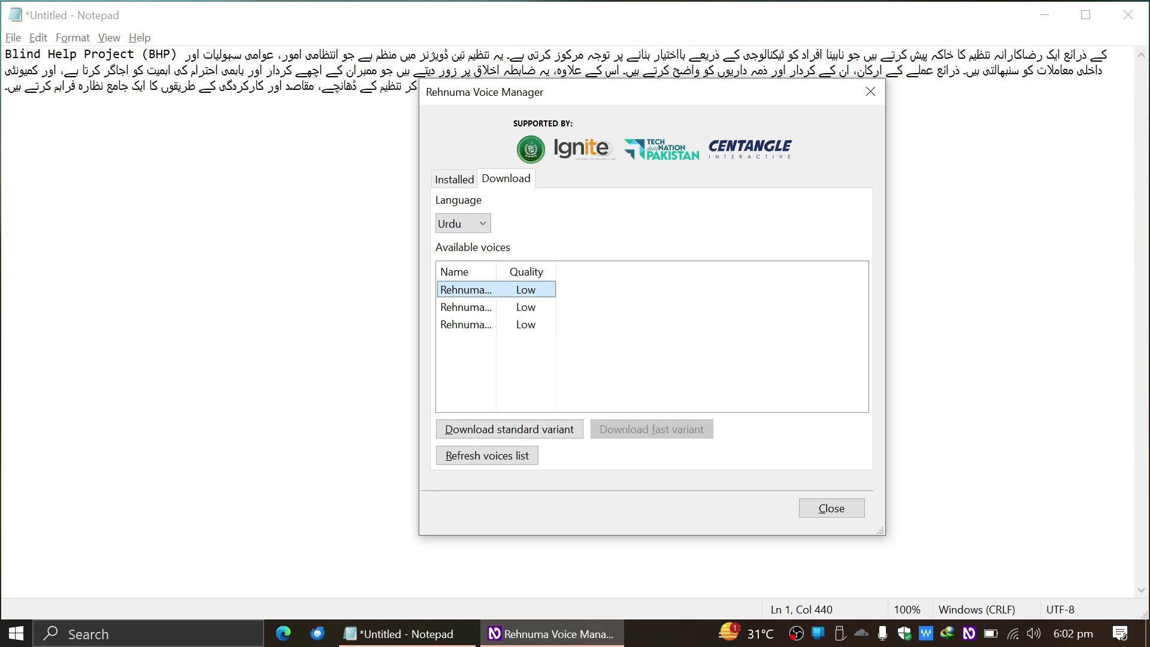
{"action": "key", "text": "Down"}
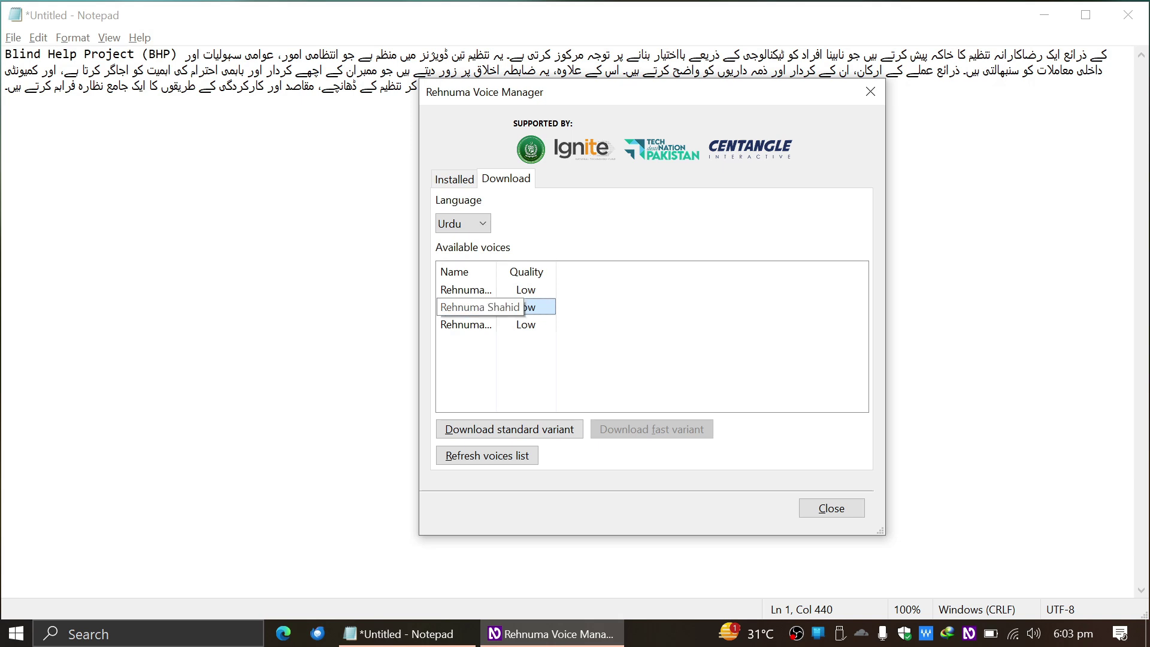
{"action": "key", "text": "Down"}
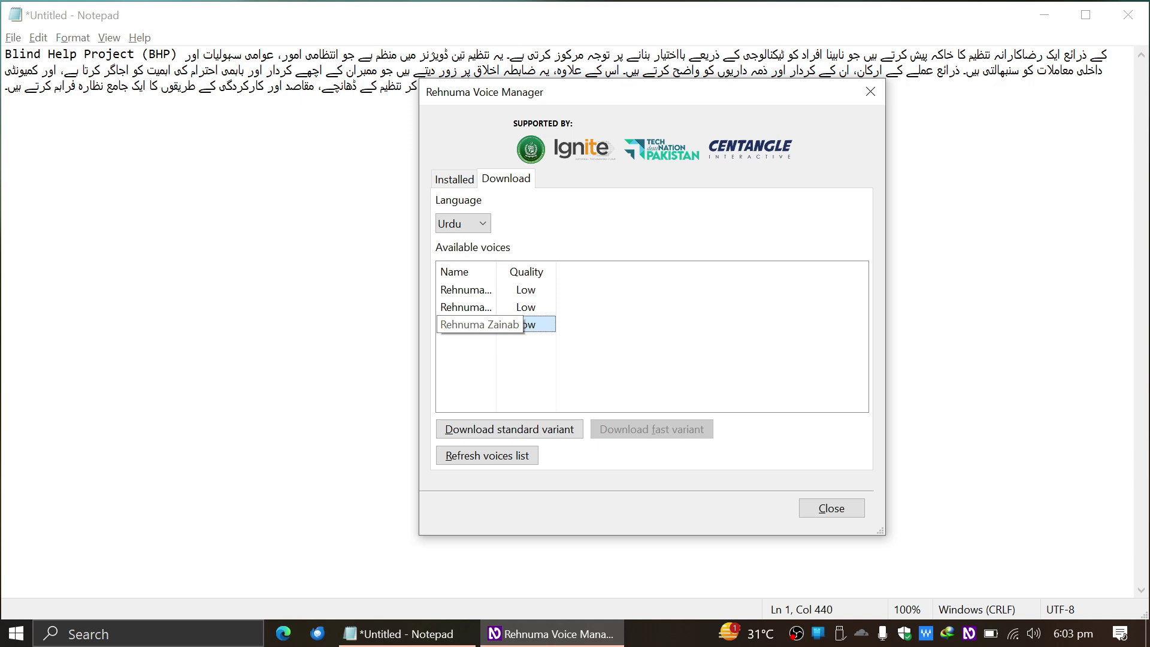
- Download the standard variant of the Rehnuma Akbar voice and decline restarting NVDA
{"action": "key", "text": "Up"}
{"action": "key", "text": "Up"}
{"action": "key", "text": "Tab"}
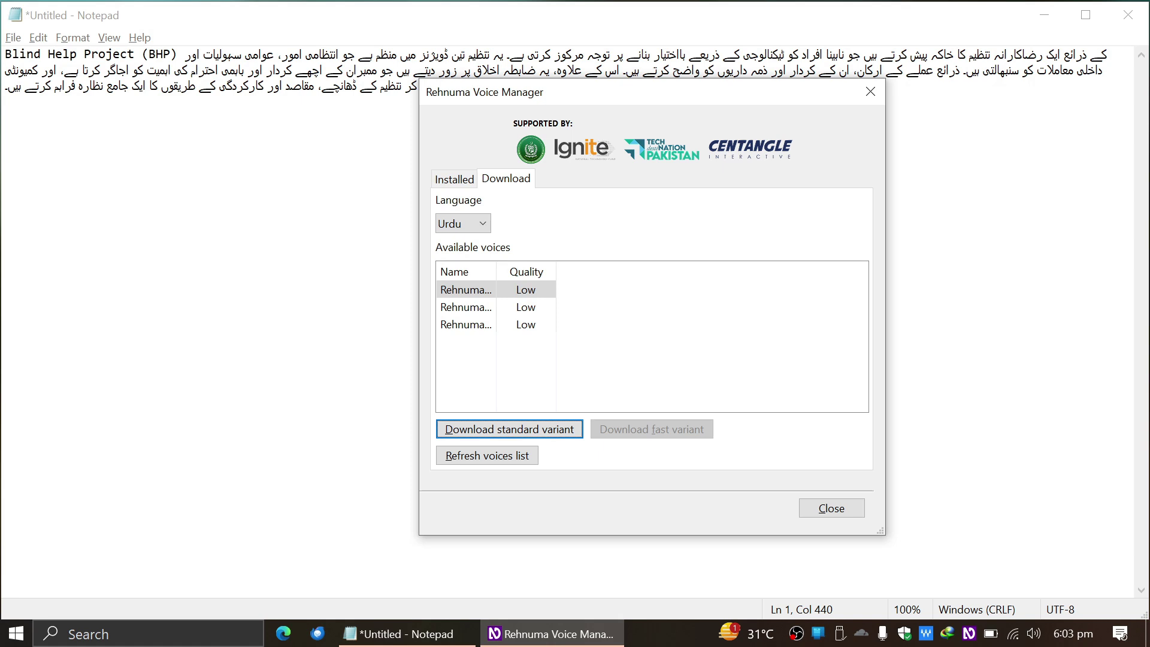
{"action": "key", "text": "Return"}
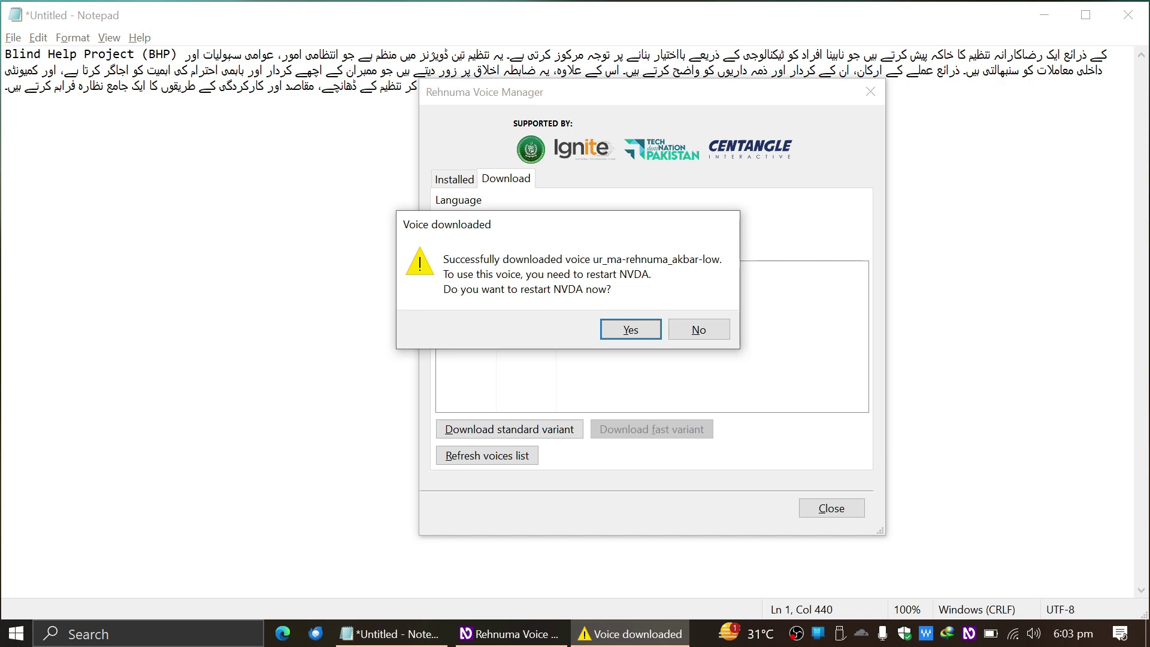
{"action": "key", "text": "Tab"}
{"action": "key", "text": "Return"}
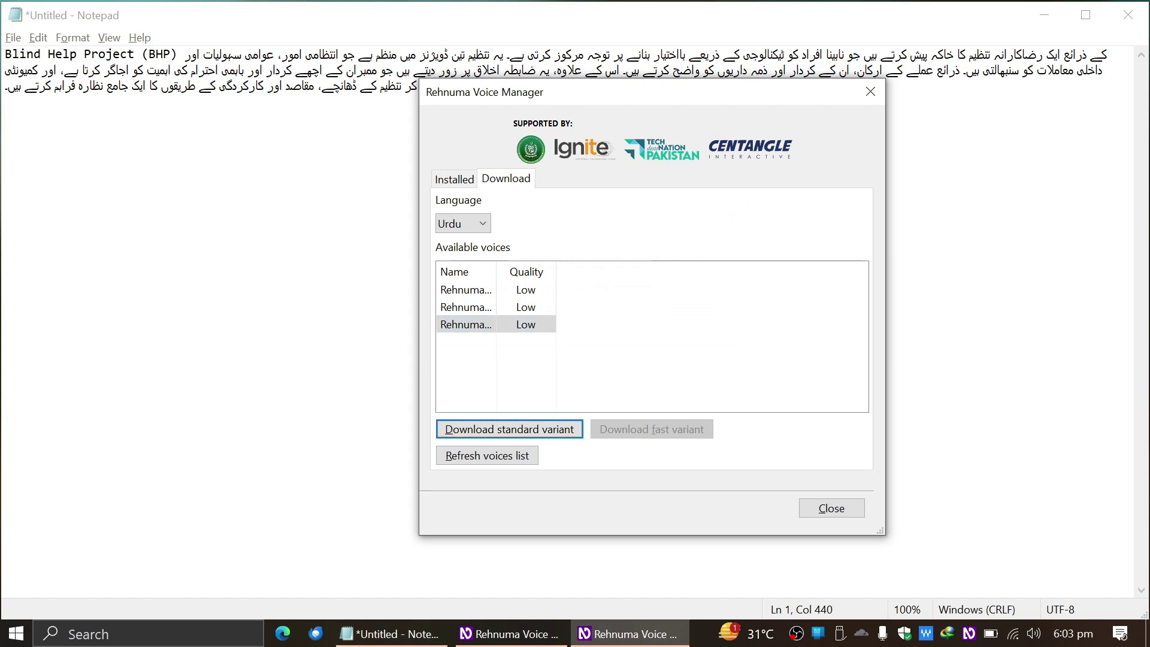
- Download the standard variant of the Rehnuma Zainab voice and accept restarting NVDA
{"action": "key", "text": "Return"}
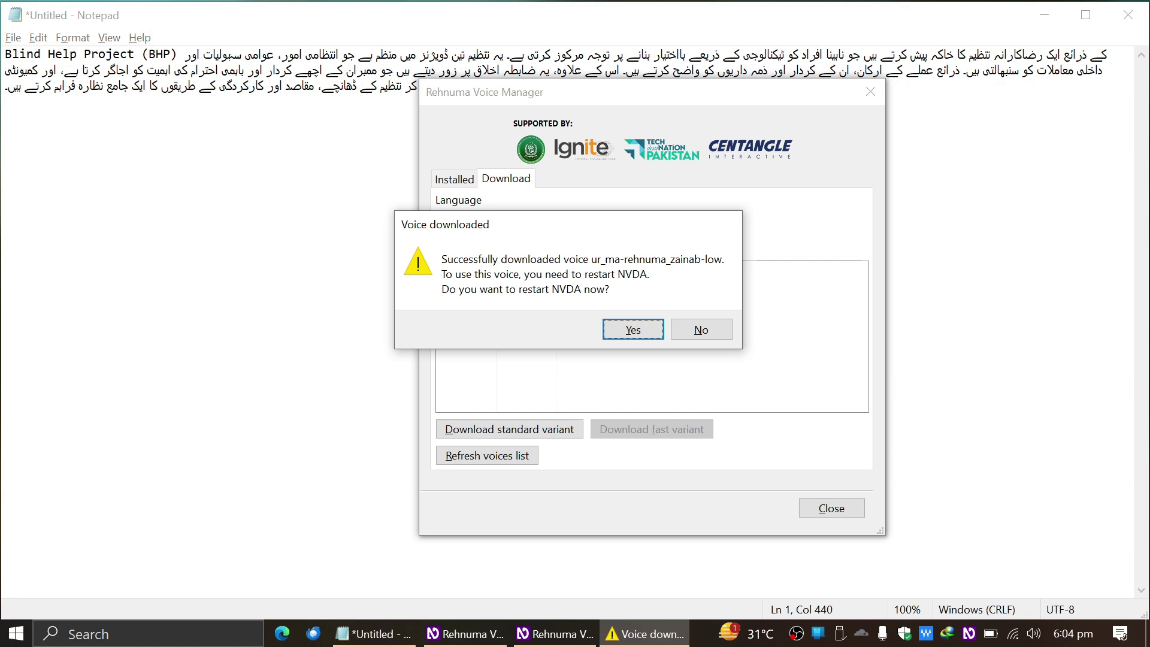
{"action": "key", "text": "Return"}
{"action": "key", "text": "Right"}
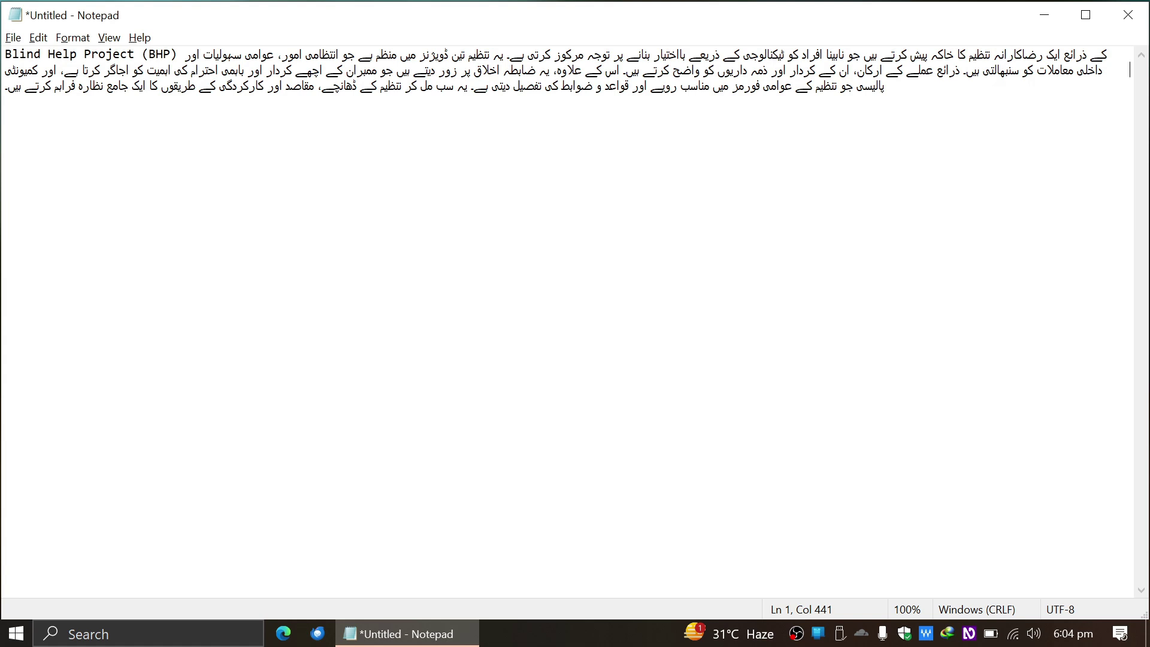
- Set the NVDA synthesizer to Rehnuma Voices
{"action": "key", "text": "ctrl+Insert+s"}
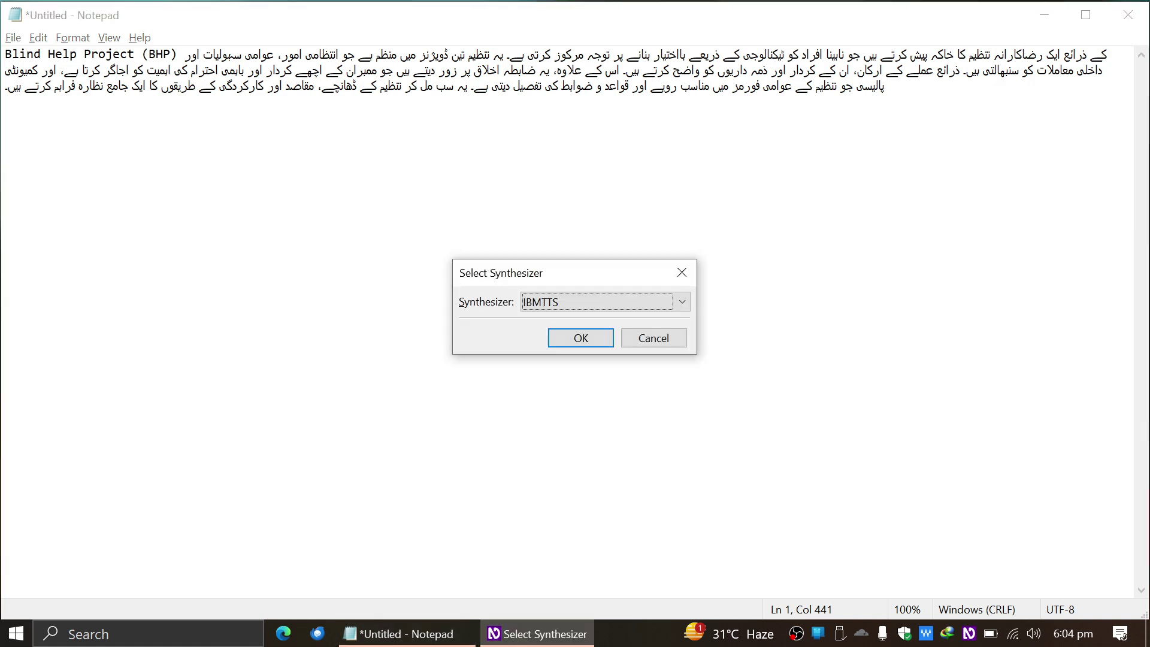
{"action": "key", "text": "r"}
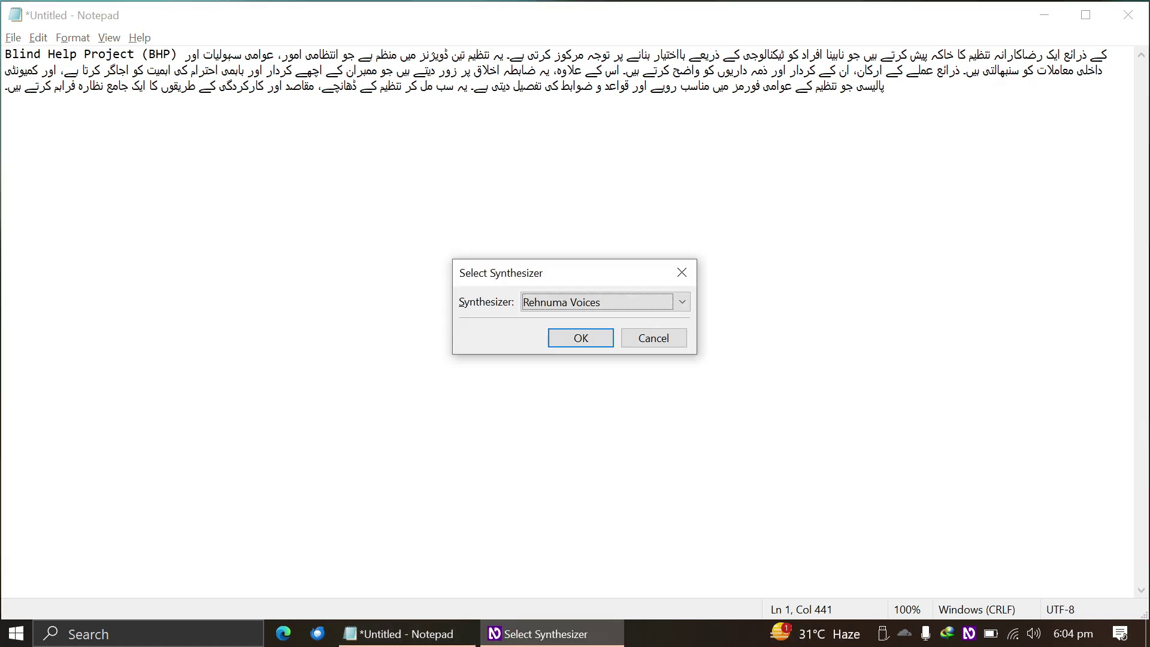
{"action": "key", "text": "Return"}
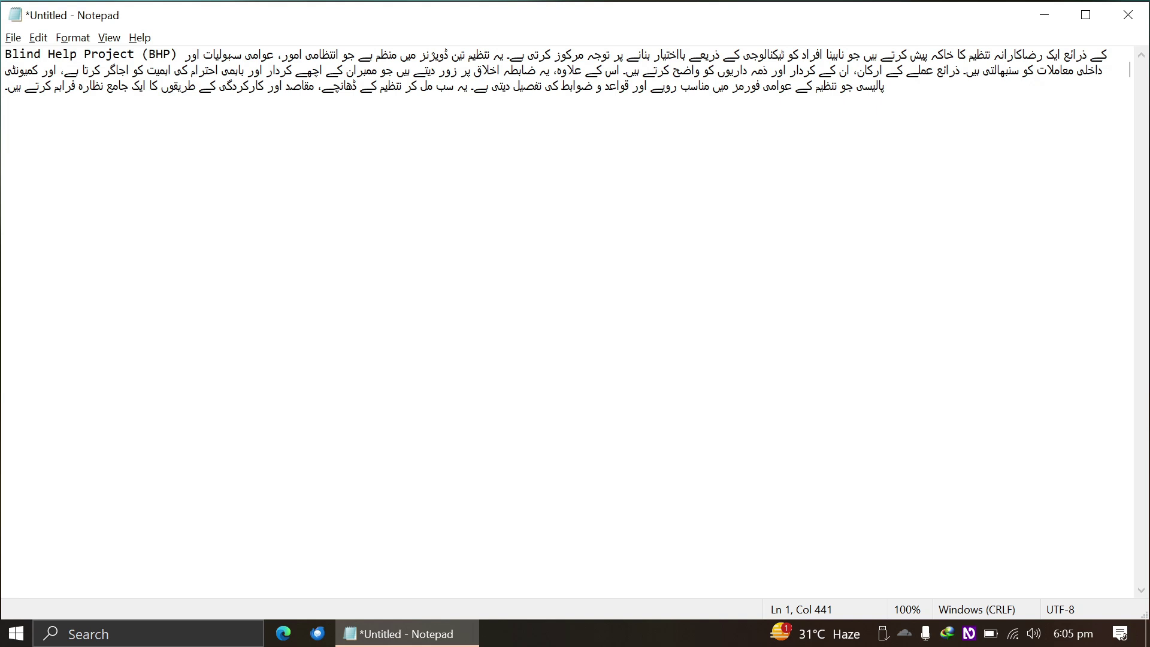
- In NVDA's speech settings, set the Urdu voice to rehnuma_akbar (ur-MA) - low and save the settings
{"action": "key", "text": "ctrl+Insert+v"}
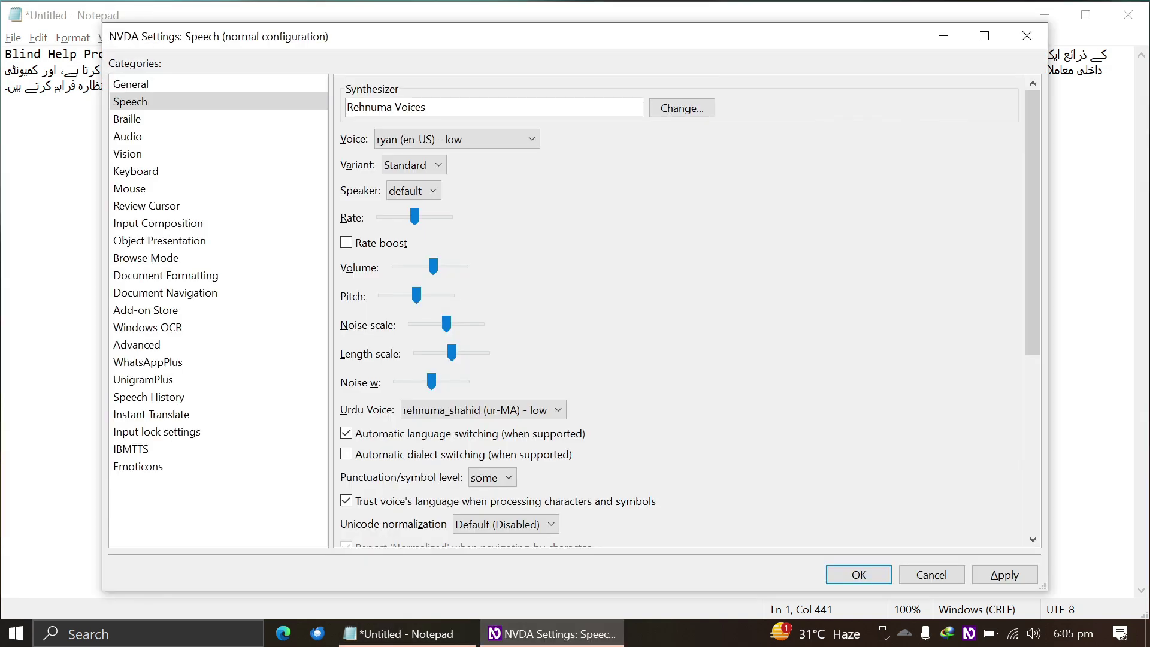
{"action": "key", "text": "Tab"}
{"action": "key", "text": "Tab"}
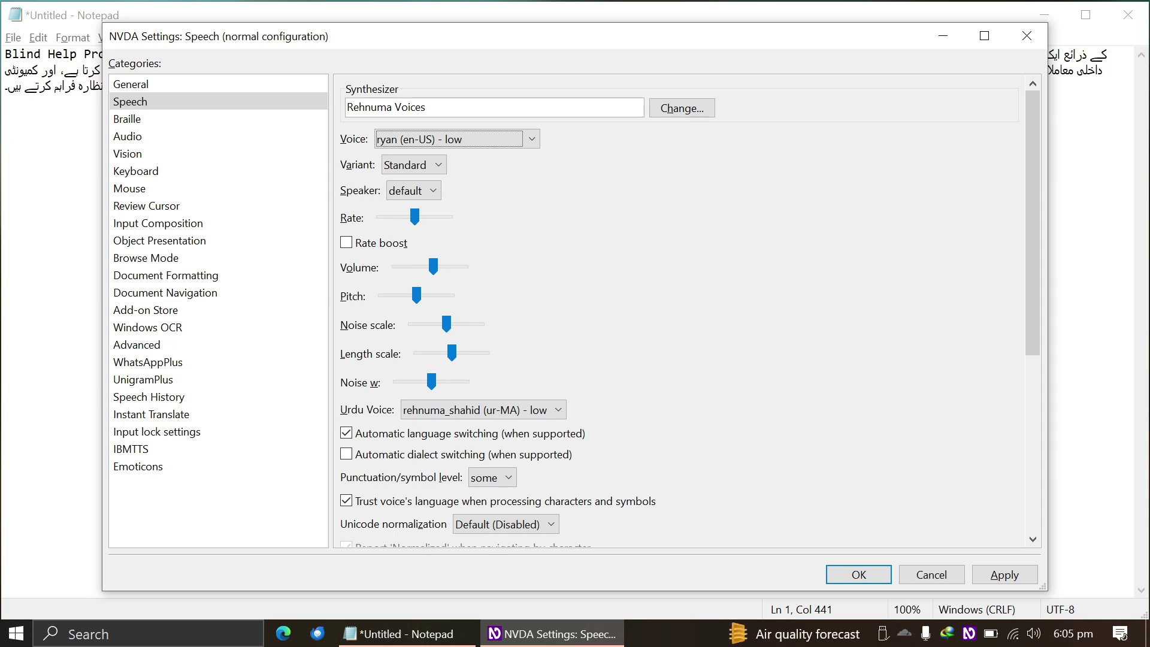
{"action": "key", "text": "Tab"}
{"action": "key", "text": "Tab"}
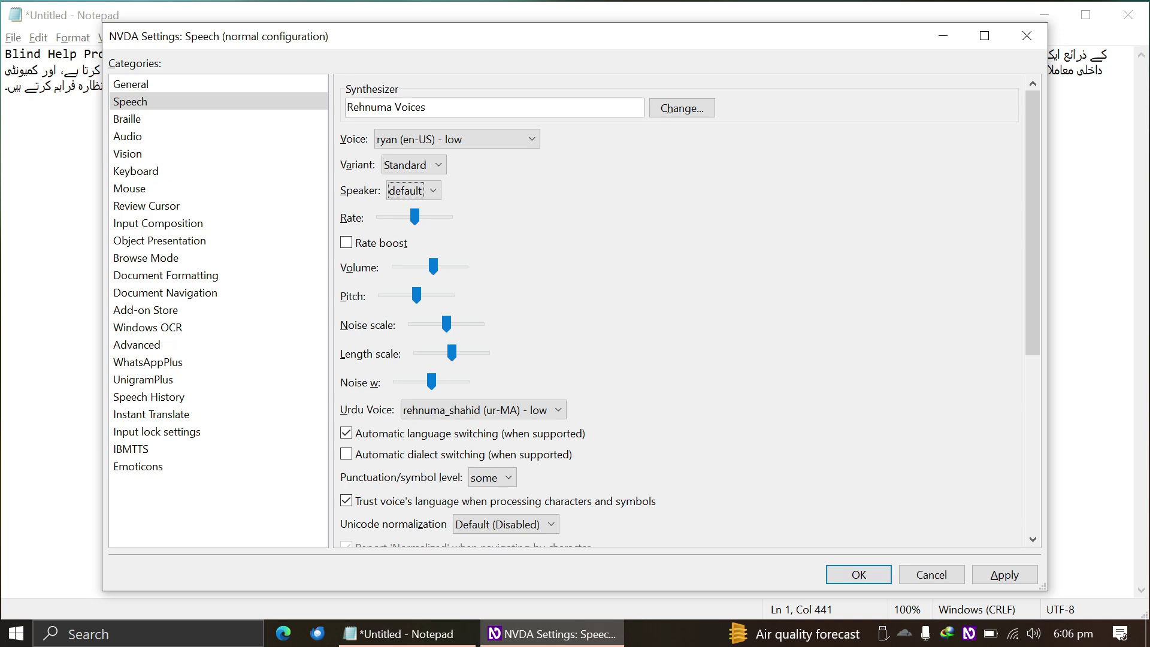
{"action": "key", "text": "Tab"}
{"action": "key", "text": "Tab"}
{"action": "key", "text": "Tab"}
{"action": "key", "text": "Tab"}
{"action": "key", "text": "Tab"}
{"action": "key", "text": "Tab"}
{"action": "key", "text": "Tab"}
{"action": "key", "text": "Tab"}
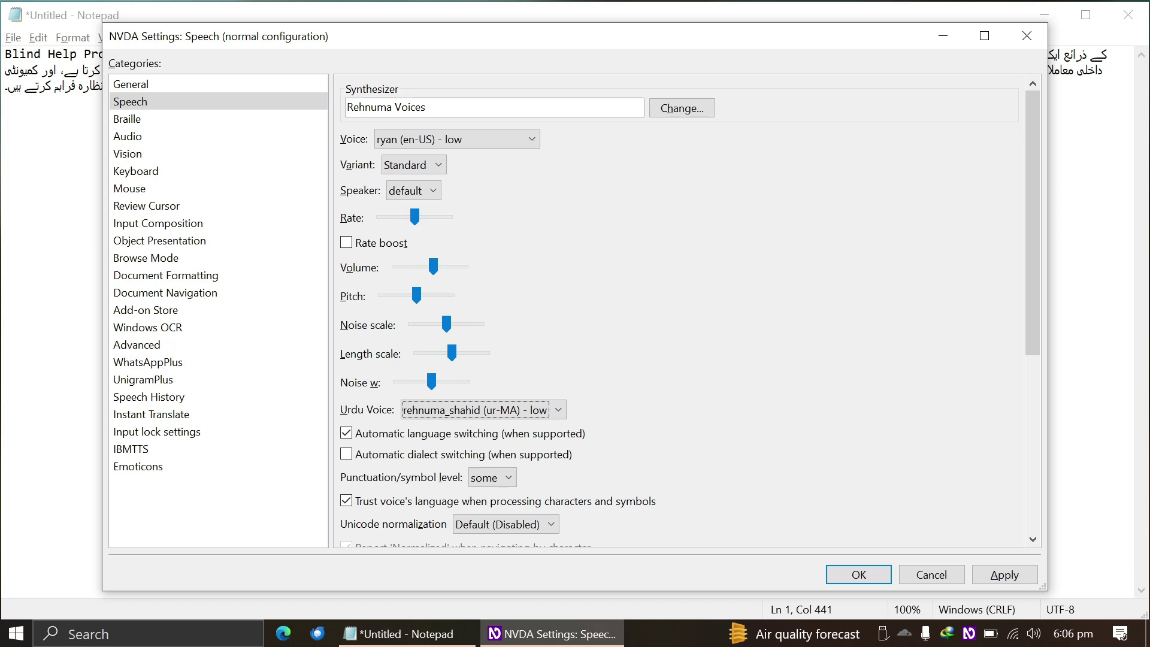
{"action": "key", "text": "alt+Down"}
{"action": "key", "text": "Down"}
{"action": "key", "text": "Up"}
{"action": "key", "text": "Up"}
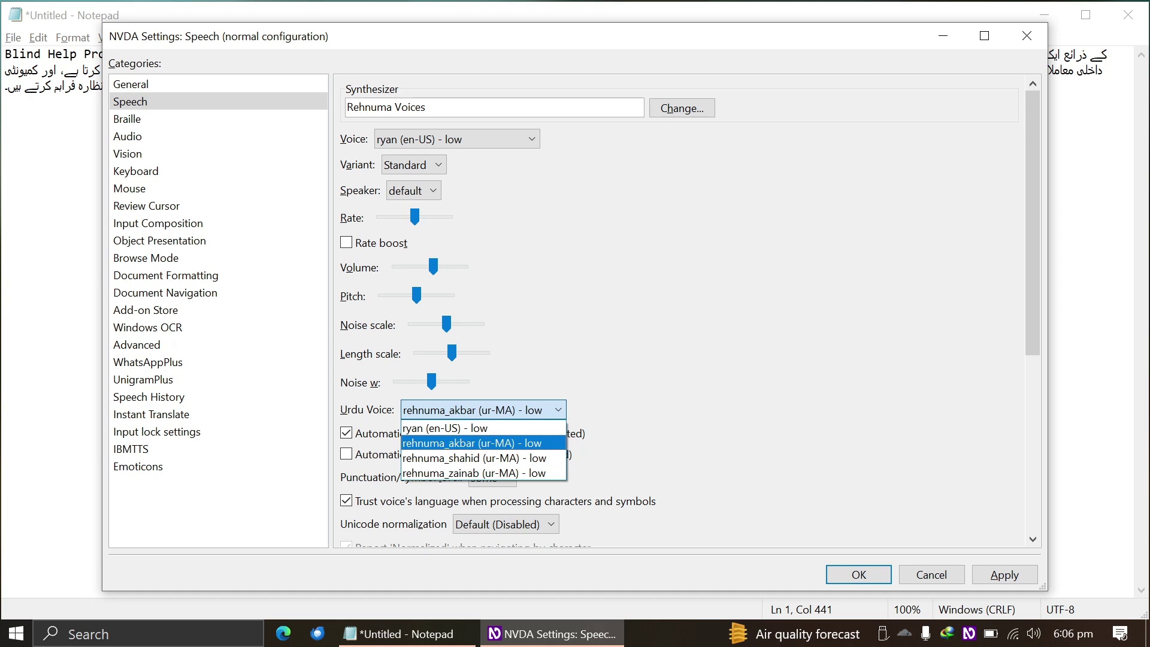
{"action": "key", "text": "Return"}
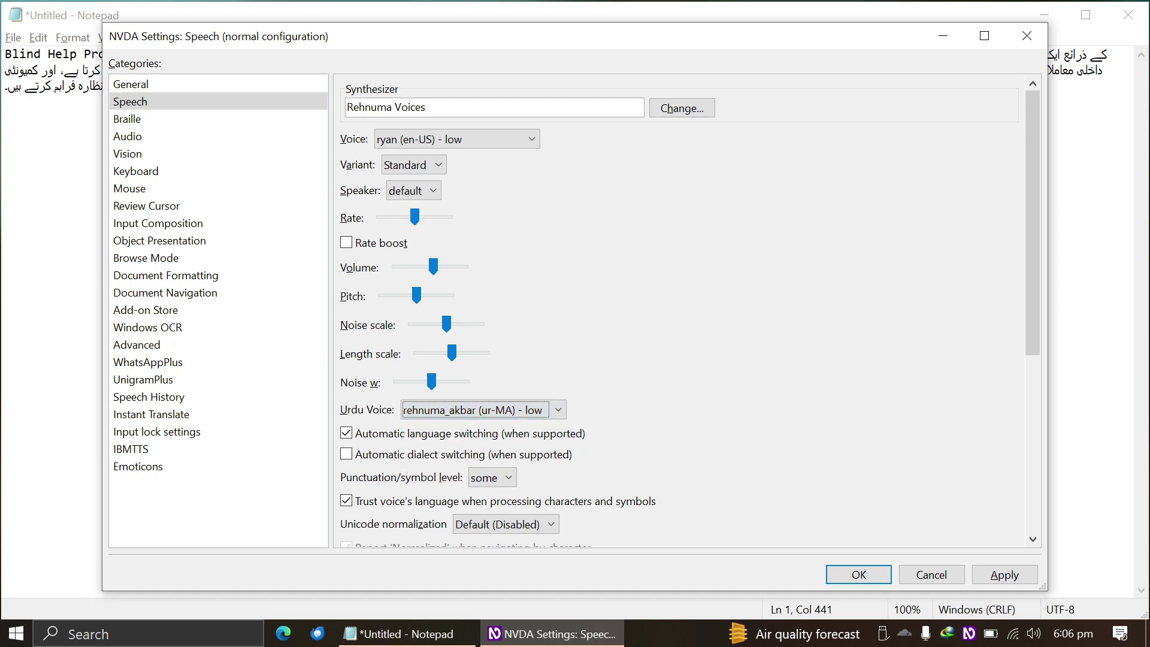
{"action": "key", "text": "Return"}
- Read the Urdu text in the untitled Notepad document from its beginning to its end
{"action": "key", "text": "ctrl+Home"}
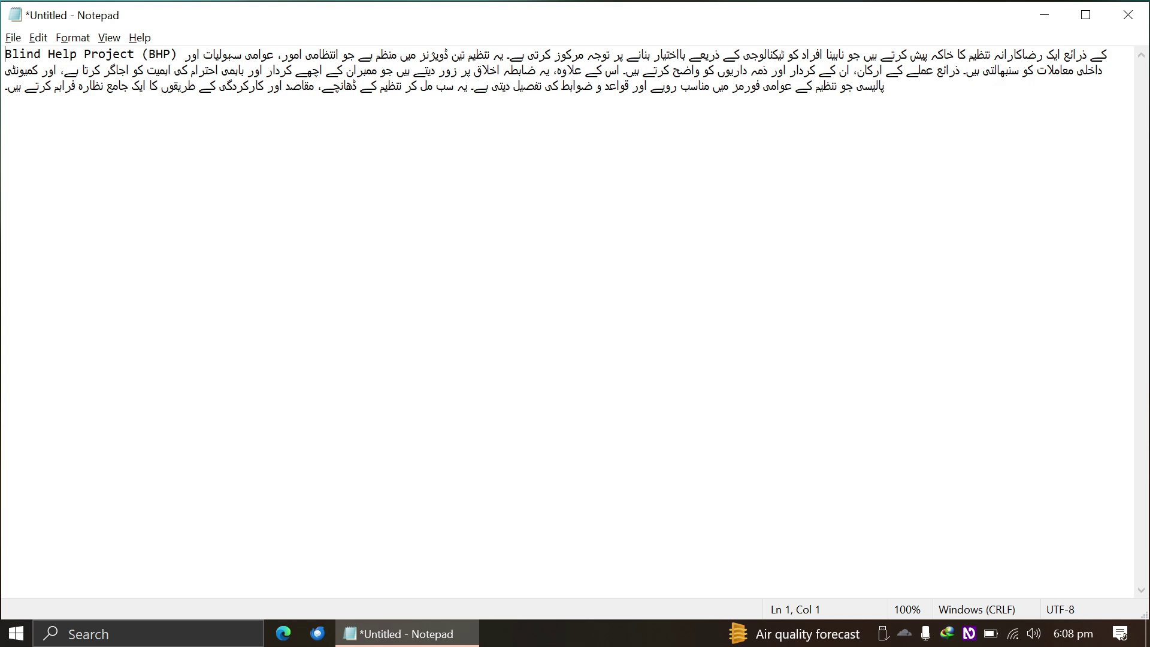
{"action": "left_click", "coordinate": [1129, 70]}
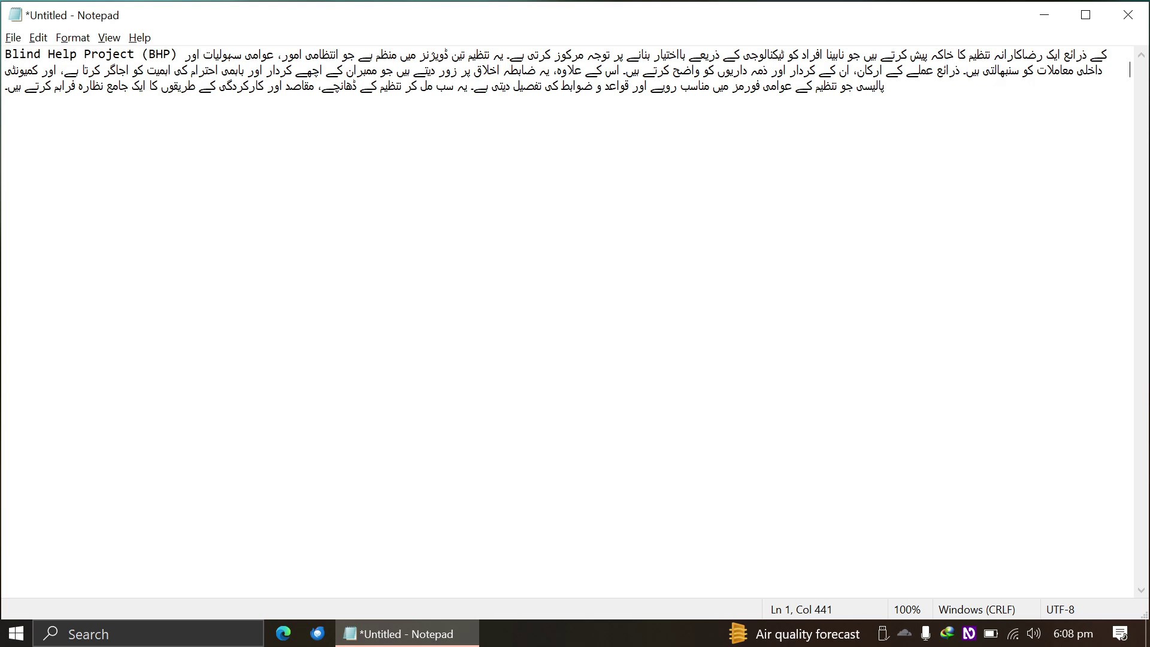